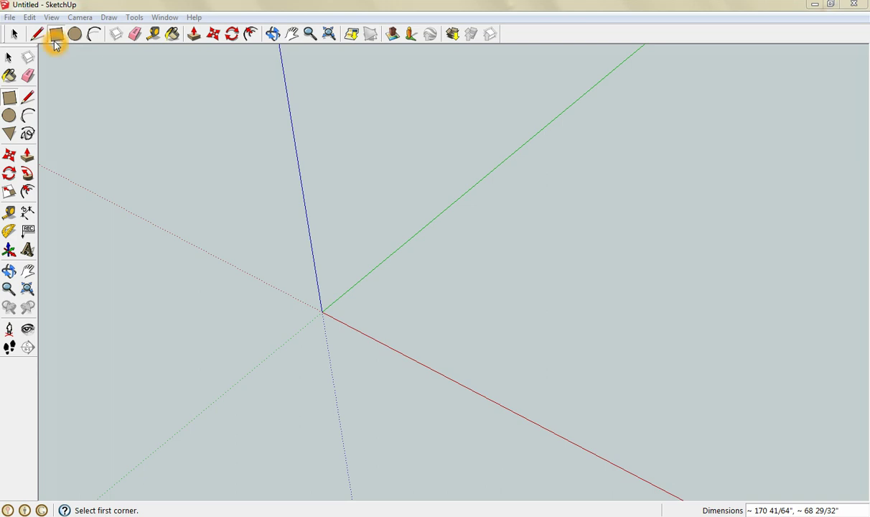
Step: Draw a 3" by 9" rectangle on the ground plane, starting at the origin with its long side along the green axis
{"action": "key", "text": "l"}
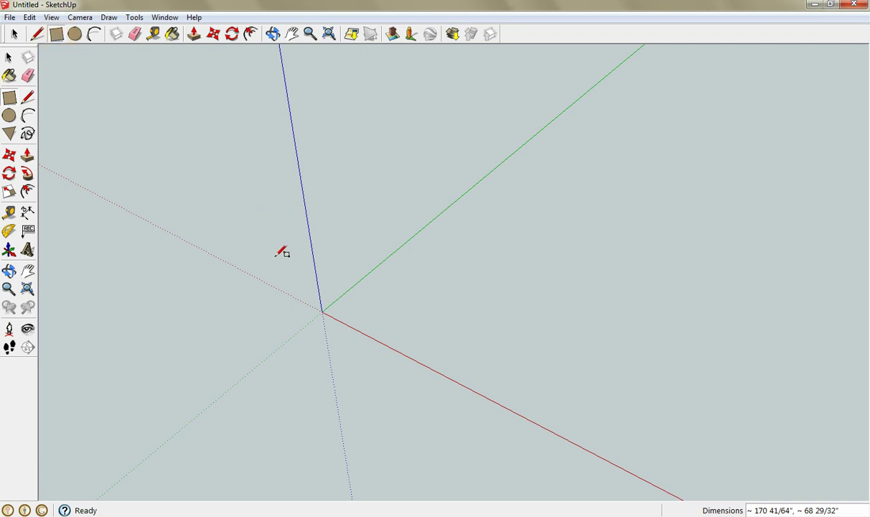
{"action": "left_click", "coordinate": [323, 311]}
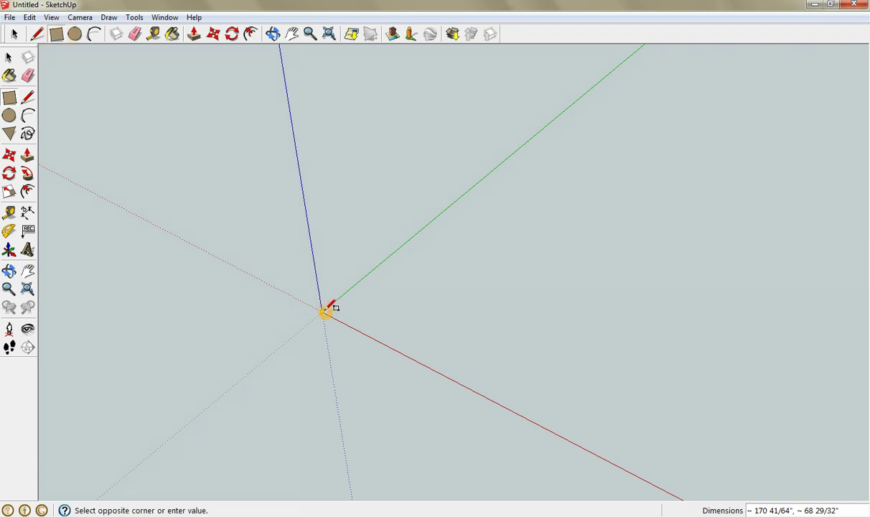
{"action": "left_click", "coordinate": [396, 276]}
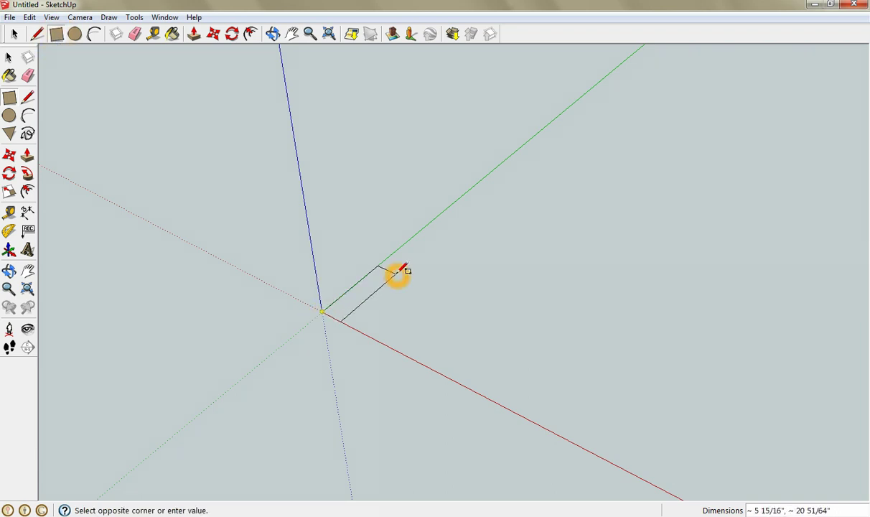
{"action": "type", "text": "3\", 9"}
{"action": "key", "text": "Return"}
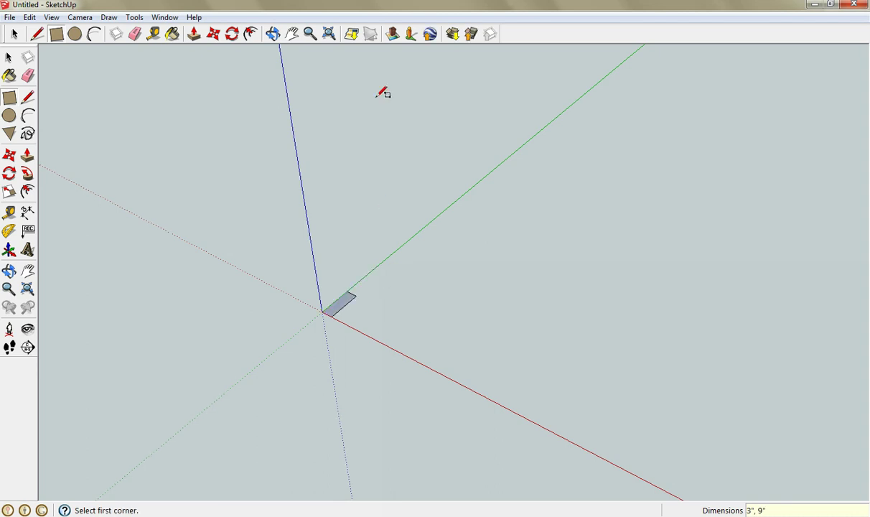
Step: Extrude the rectangle upward by 3/4" with Push/Pull to form a board
{"action": "left_click", "coordinate": [274, 34]}
{"action": "left_click_drag", "start_coordinate": [381, 253], "coordinate": [369, 107]}
{"action": "left_click", "coordinate": [329, 34]}
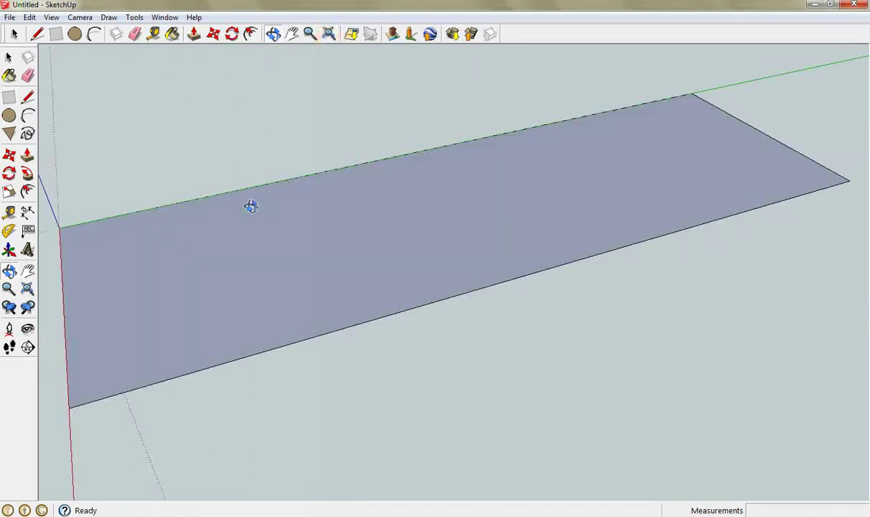
{"action": "left_click", "coordinate": [194, 35]}
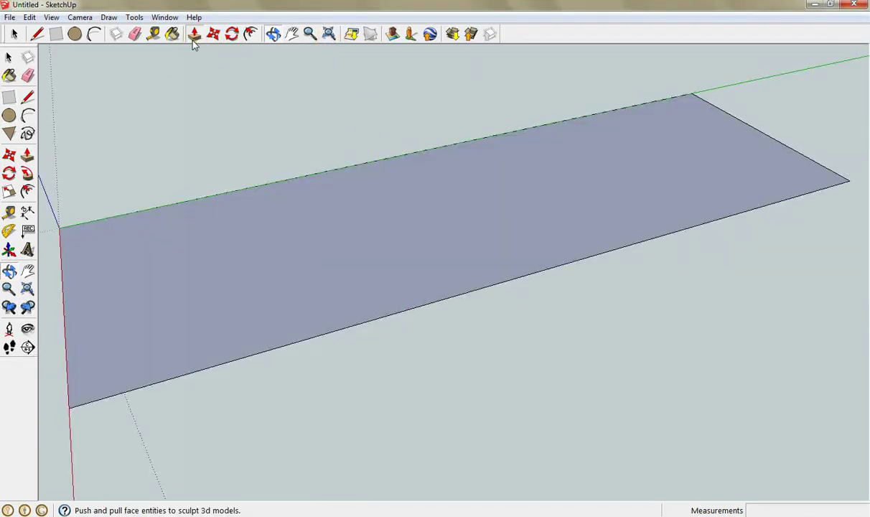
{"action": "left_click", "coordinate": [370, 251]}
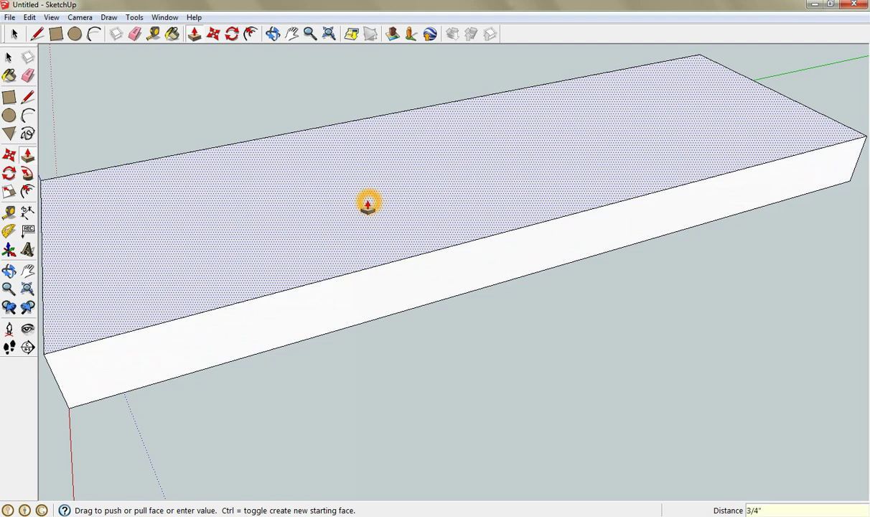
{"action": "key", "text": "Return"}
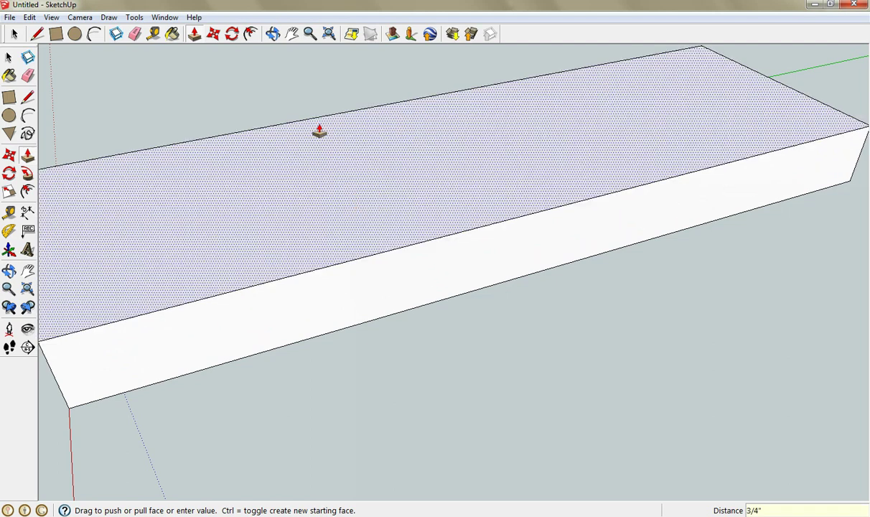
Step: Create a 38-degree protractor guide on the long side face away from the origin, through its upper corner and measured from the vertical end edge
{"action": "left_click", "coordinate": [327, 34]}
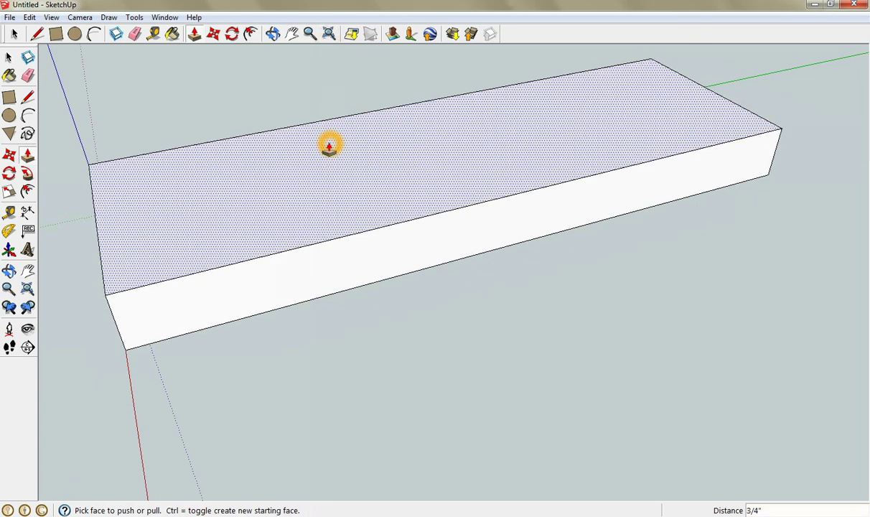
{"action": "left_click", "coordinate": [273, 34]}
{"action": "left_click_drag", "start_coordinate": [374, 157], "coordinate": [309, 149]}
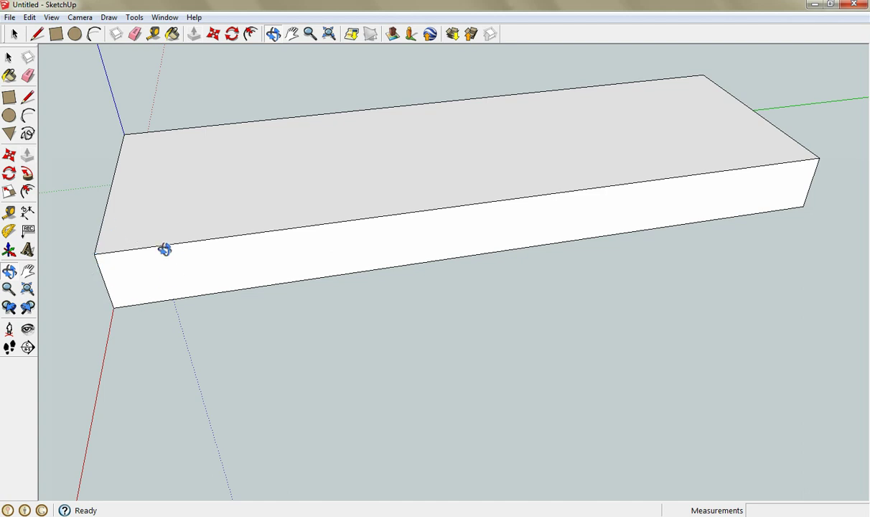
{"action": "left_click", "coordinate": [10, 232]}
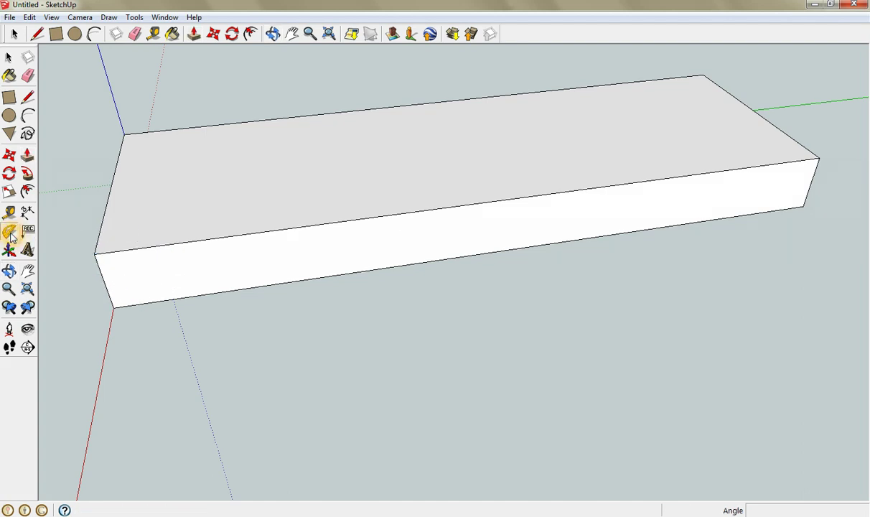
{"action": "left_click", "coordinate": [97, 261]}
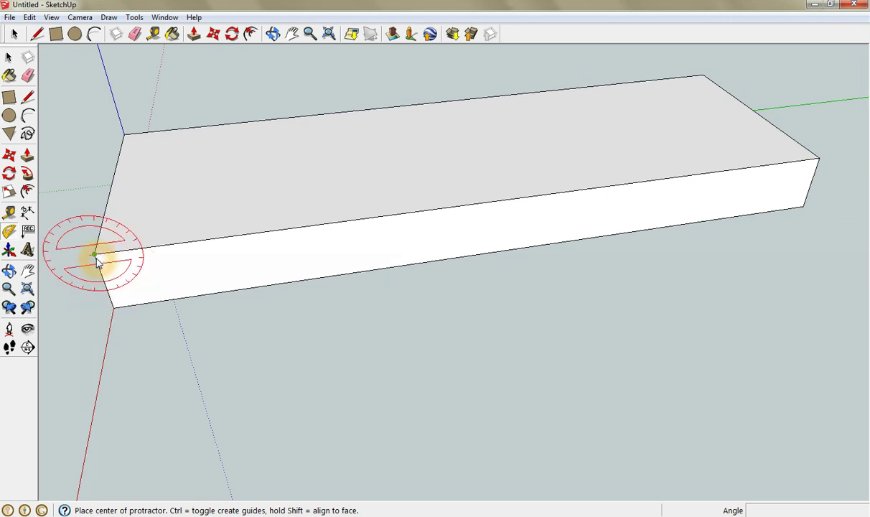
{"action": "left_click", "coordinate": [115, 308]}
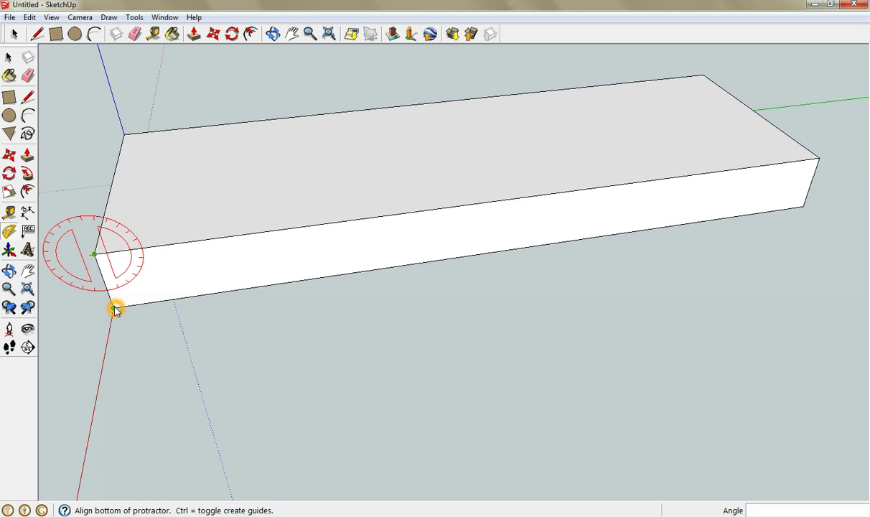
{"action": "left_click", "coordinate": [147, 297]}
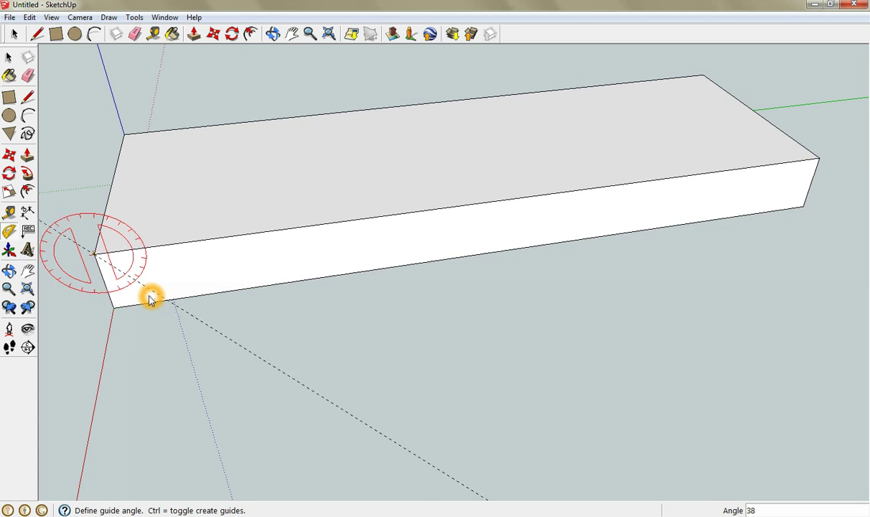
{"action": "left_click", "coordinate": [151, 299]}
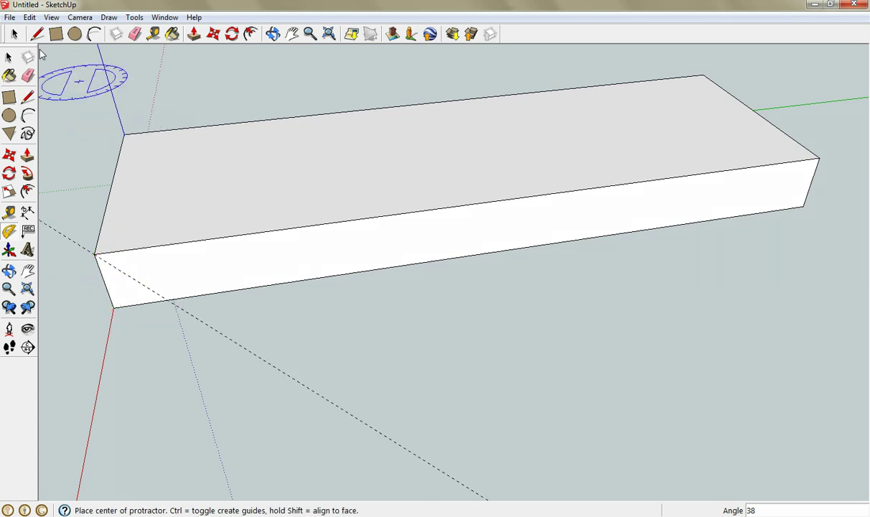
Step: Draw a line along the angled guide from the board's upper corner to the bottom edge of the side face
{"action": "left_click", "coordinate": [36, 36]}
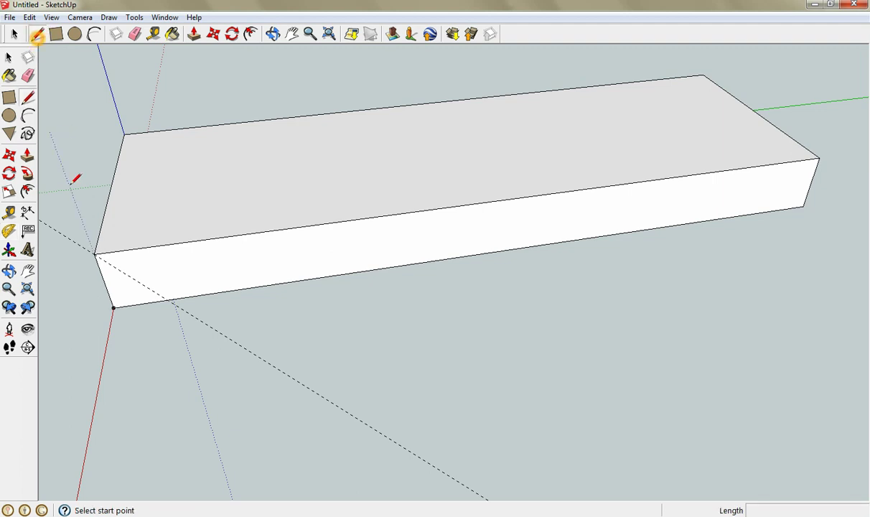
{"action": "left_click", "coordinate": [95, 254]}
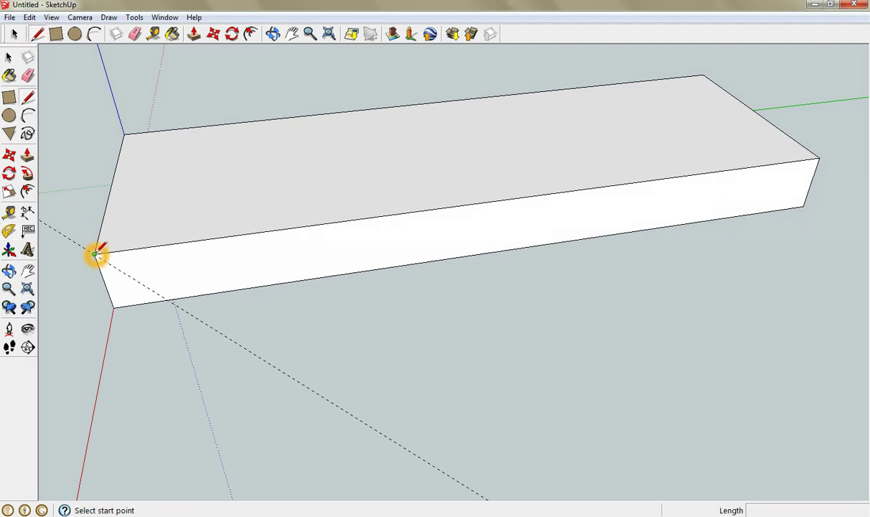
{"action": "left_click", "coordinate": [169, 301]}
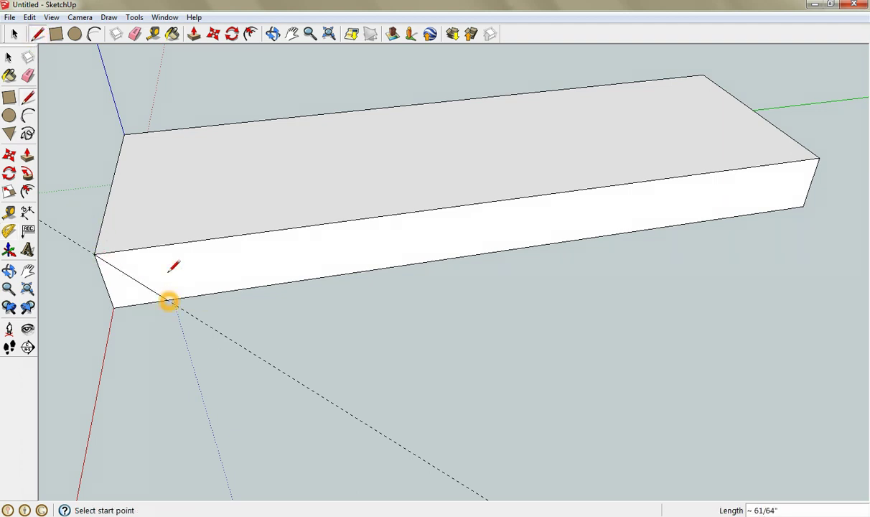
Step: Draw a 3" line across the board's underside from the angled line's lower end to the opposite long edge, parallel to the red axis
{"action": "left_click", "coordinate": [274, 34]}
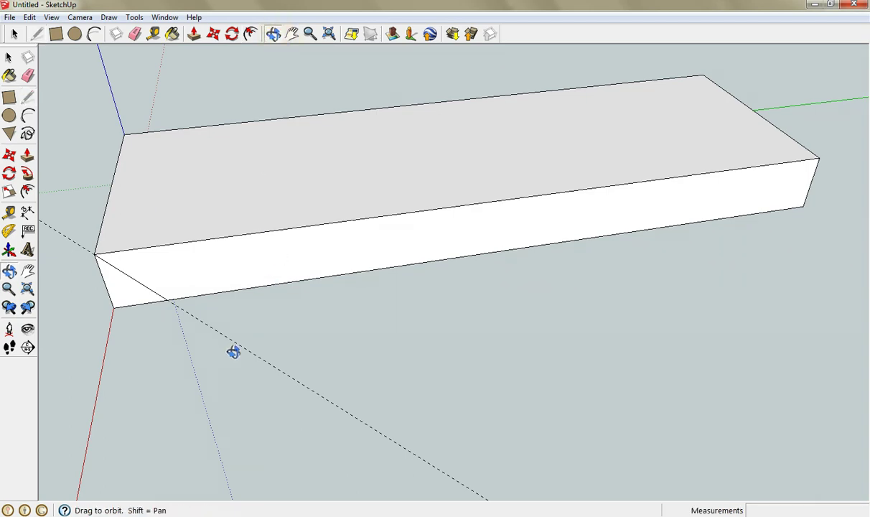
{"action": "left_click_drag", "start_coordinate": [226, 331], "coordinate": [262, 362]}
{"action": "left_click_drag", "start_coordinate": [259, 314], "coordinate": [338, 219]}
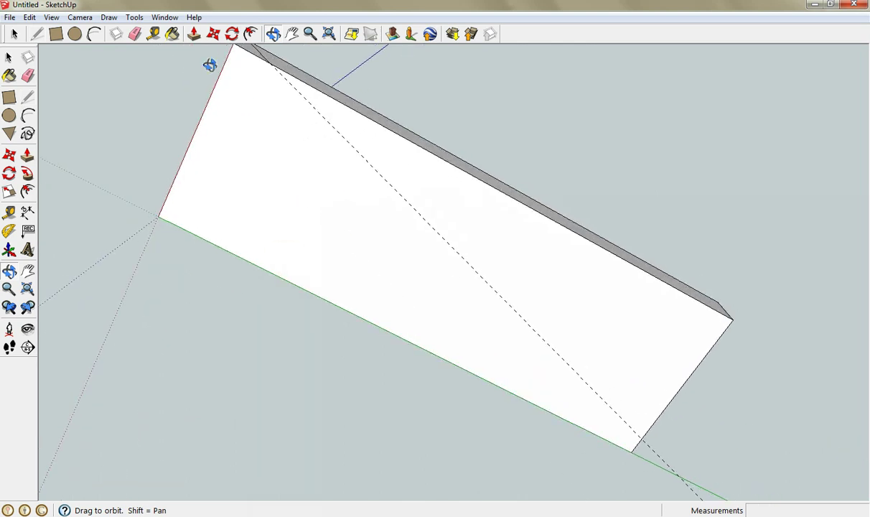
{"action": "left_click", "coordinate": [37, 33]}
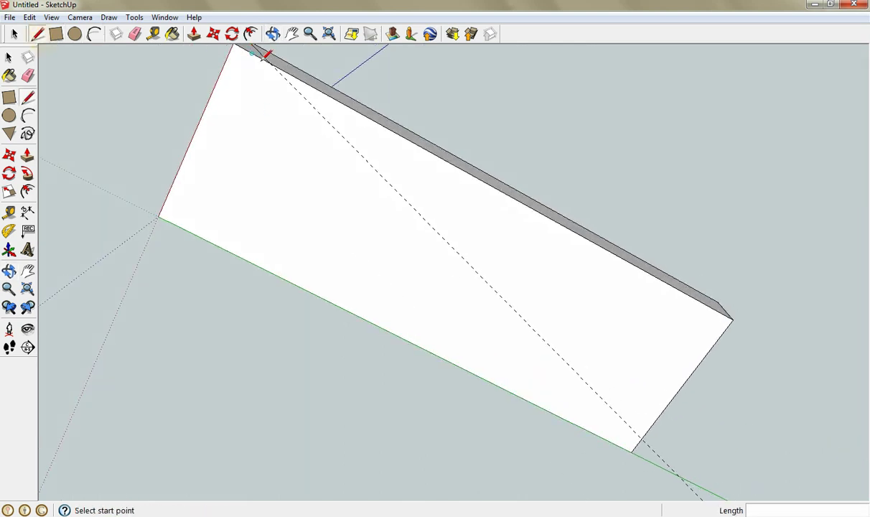
{"action": "left_click", "coordinate": [272, 64]}
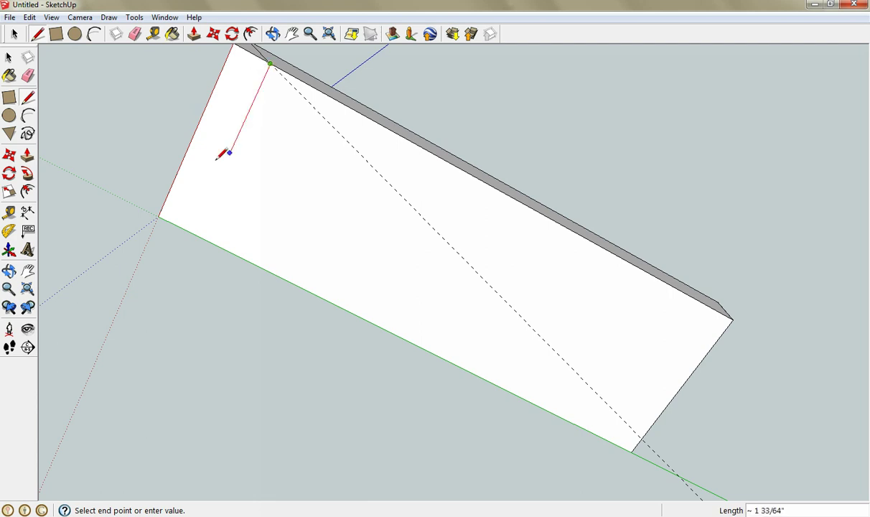
{"action": "left_click", "coordinate": [195, 227]}
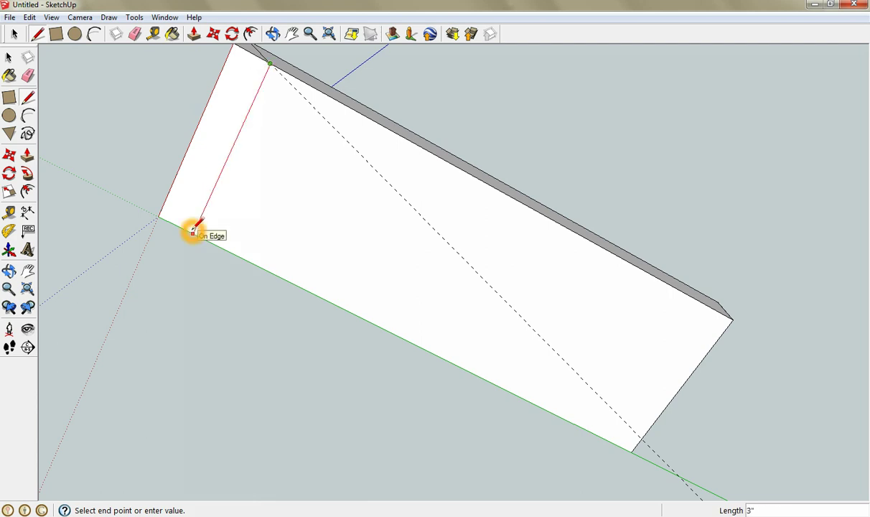
Step: Draw the matching angled line on the opposite side face, from the underside line's end to the corner above the origin
{"action": "left_click", "coordinate": [273, 33]}
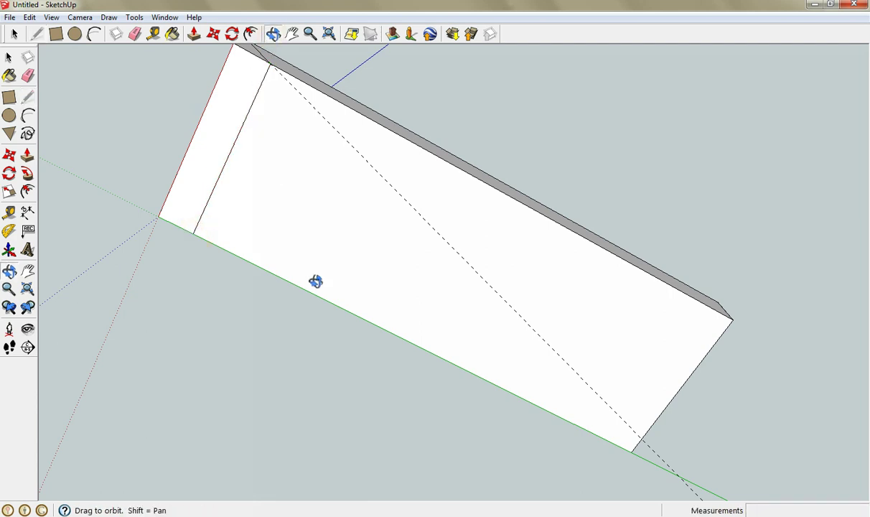
{"action": "left_click_drag", "start_coordinate": [314, 296], "coordinate": [553, 203]}
{"action": "left_click", "coordinate": [37, 34]}
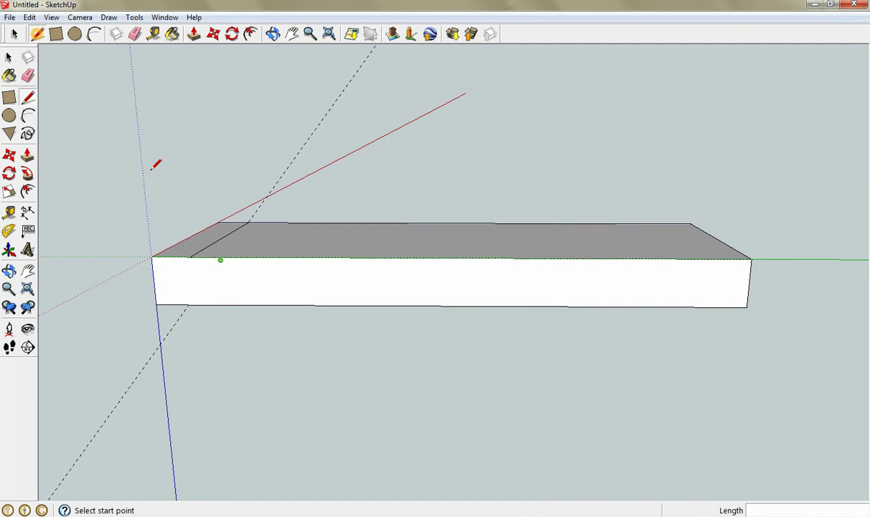
{"action": "left_click", "coordinate": [190, 257]}
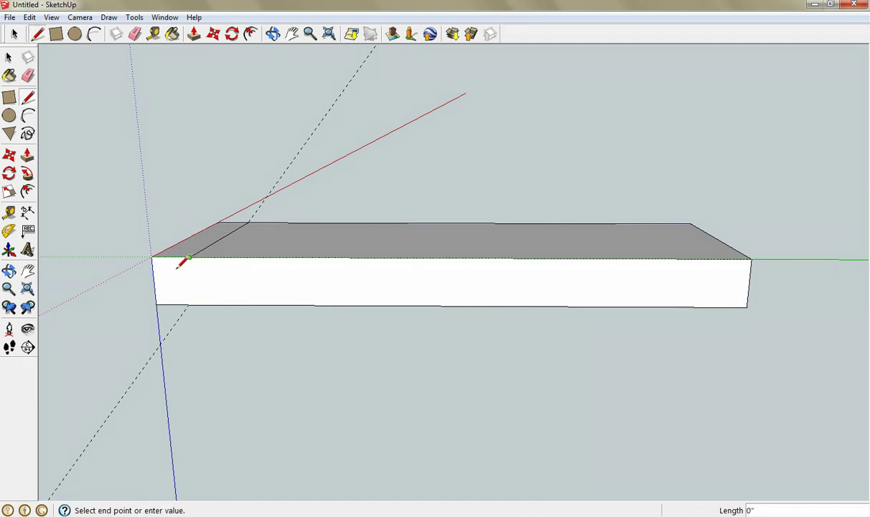
{"action": "left_click", "coordinate": [158, 304]}
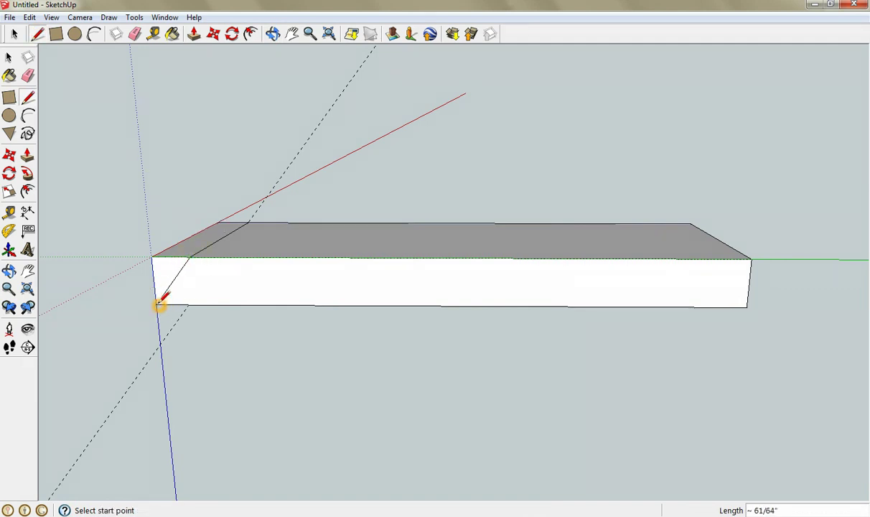
Step: Erase the leftover edges of the triangular wedge outside the angled lines to leave a beveled board end
{"action": "left_click", "coordinate": [272, 37]}
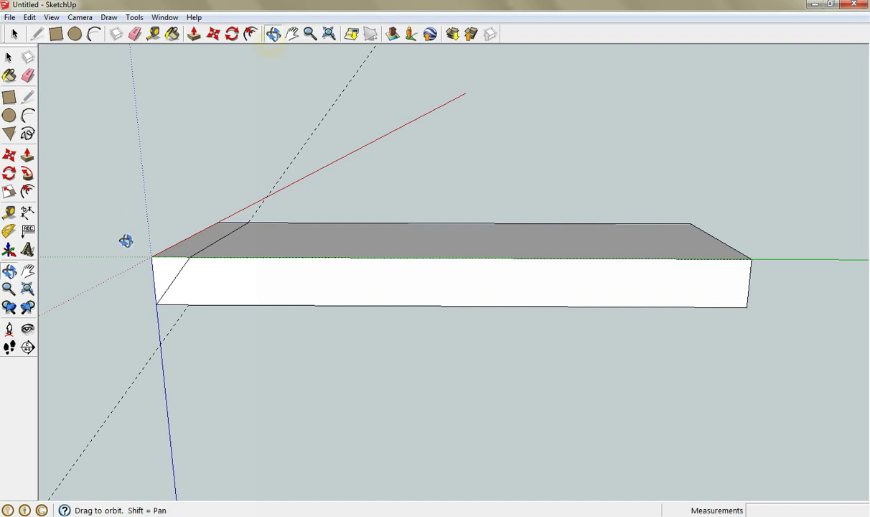
{"action": "left_click_drag", "start_coordinate": [124, 240], "coordinate": [286, 198]}
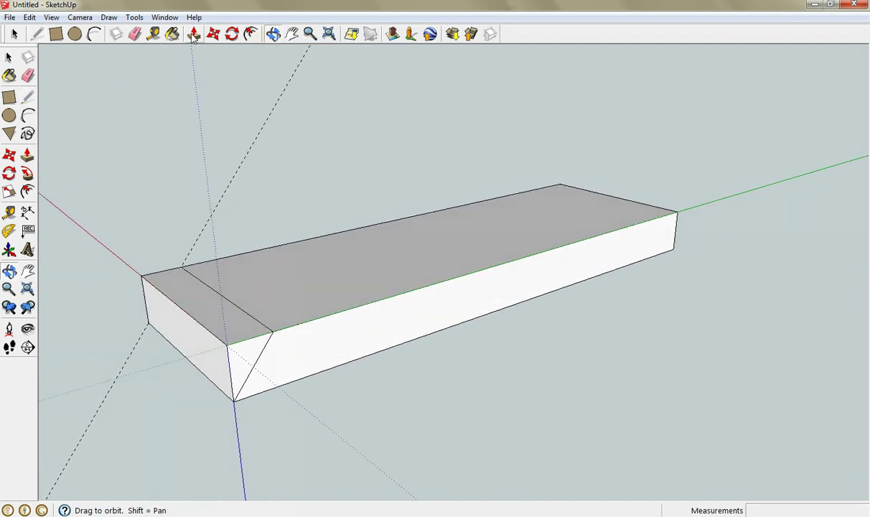
{"action": "left_click", "coordinate": [134, 33]}
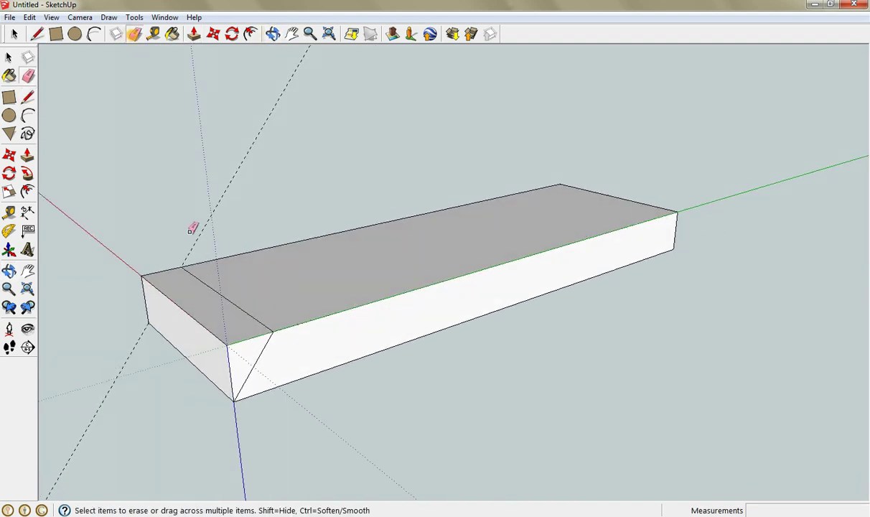
{"action": "left_click", "coordinate": [239, 342]}
{"action": "left_click", "coordinate": [214, 334]}
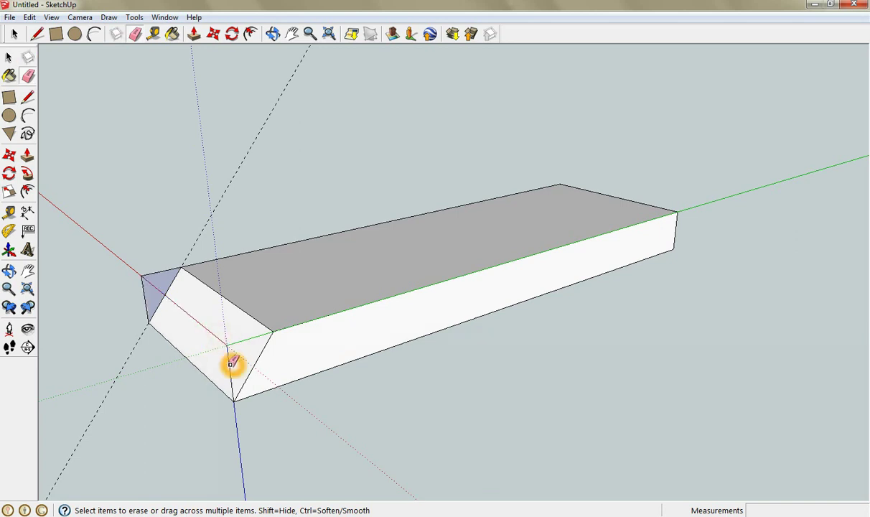
{"action": "left_click", "coordinate": [157, 272]}
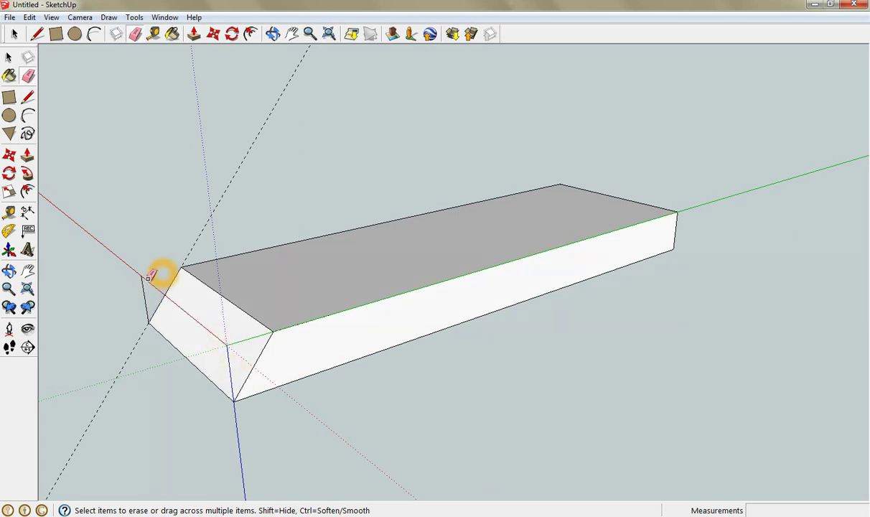
{"action": "left_click", "coordinate": [144, 291]}
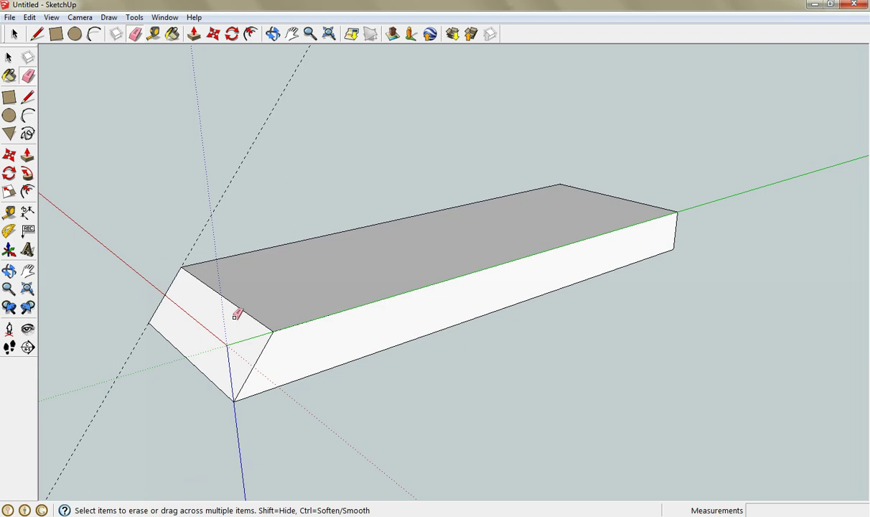
Step: Erase the angled dashed guide line running along the board's beveled end
{"action": "left_click", "coordinate": [274, 34]}
{"action": "left_click_drag", "start_coordinate": [488, 257], "coordinate": [705, 253]}
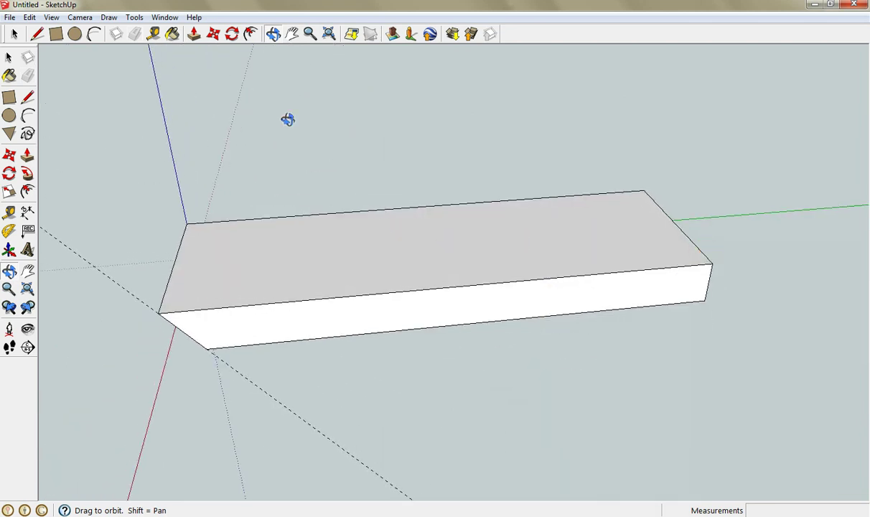
{"action": "left_click", "coordinate": [135, 34]}
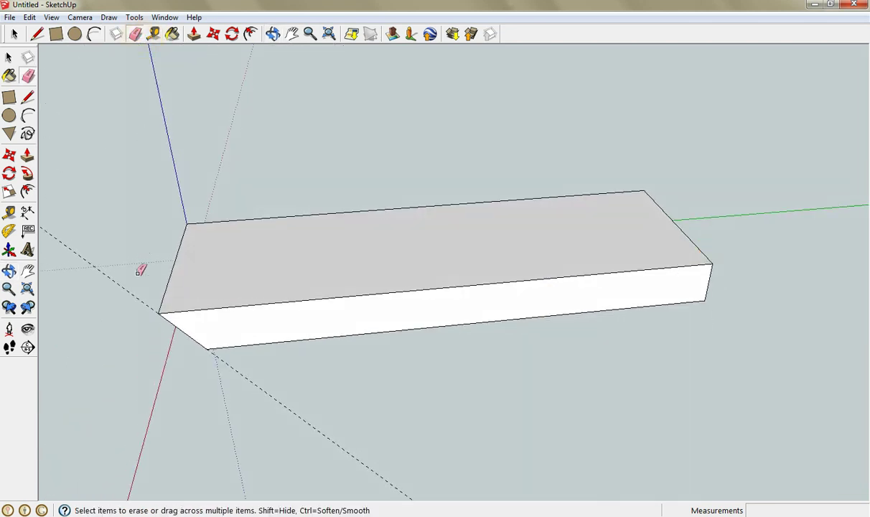
{"action": "left_click", "coordinate": [131, 291]}
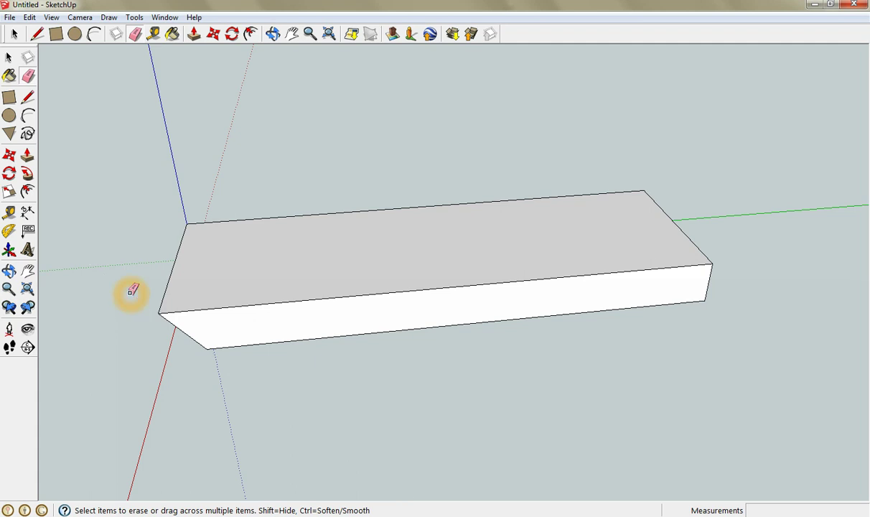
Step: Place a guide line across the board's top face, 2" in from the midpoint of the square end's edge
{"action": "left_click", "coordinate": [154, 34]}
{"action": "left_click", "coordinate": [675, 221]}
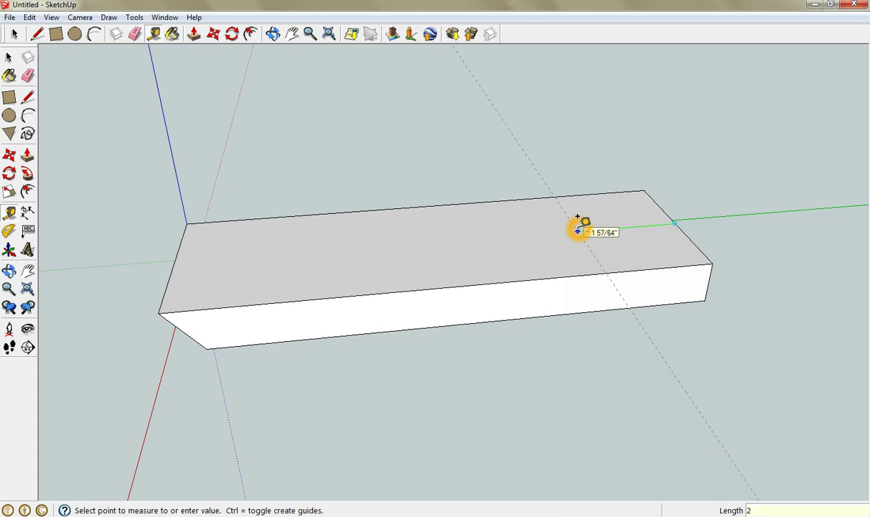
{"action": "left_click", "coordinate": [578, 230]}
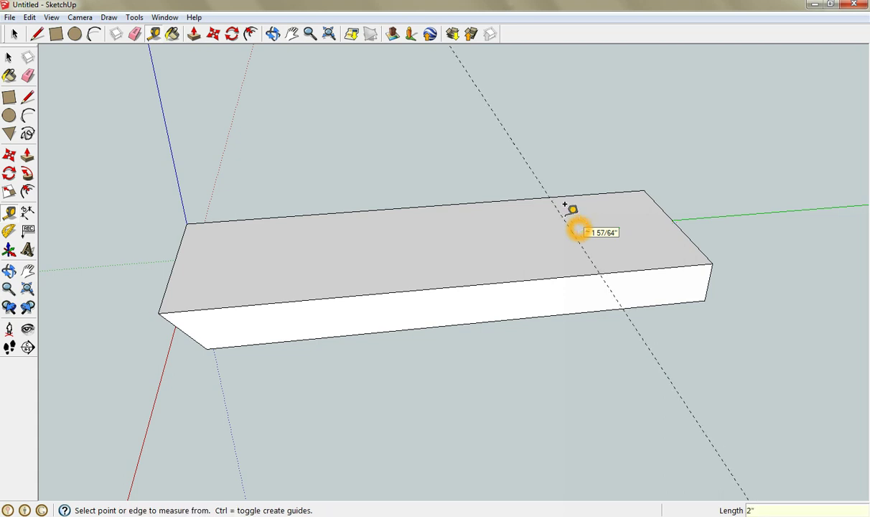
Step: Draw a circle with an 11/16" radius on the top face, centered where the guide crosses the board's centerline
{"action": "left_click", "coordinate": [74, 36]}
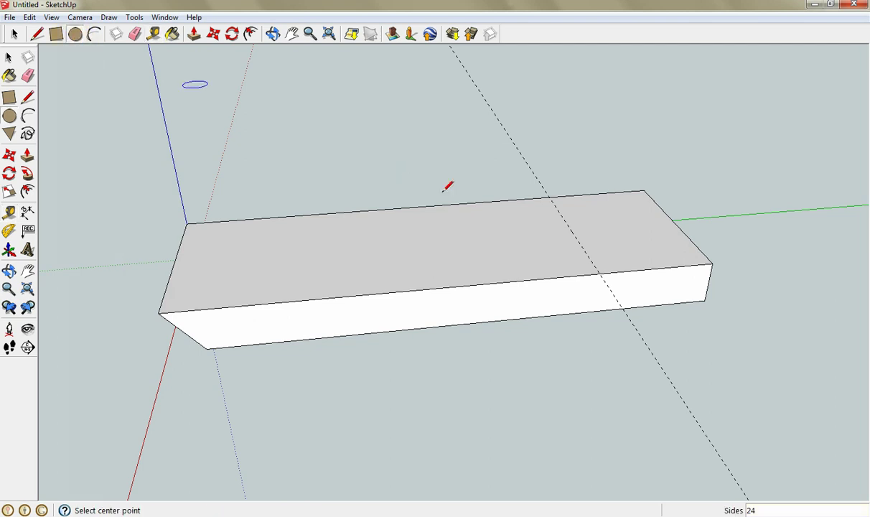
{"action": "left_click", "coordinate": [572, 231]}
{"action": "left_click", "coordinate": [583, 236]}
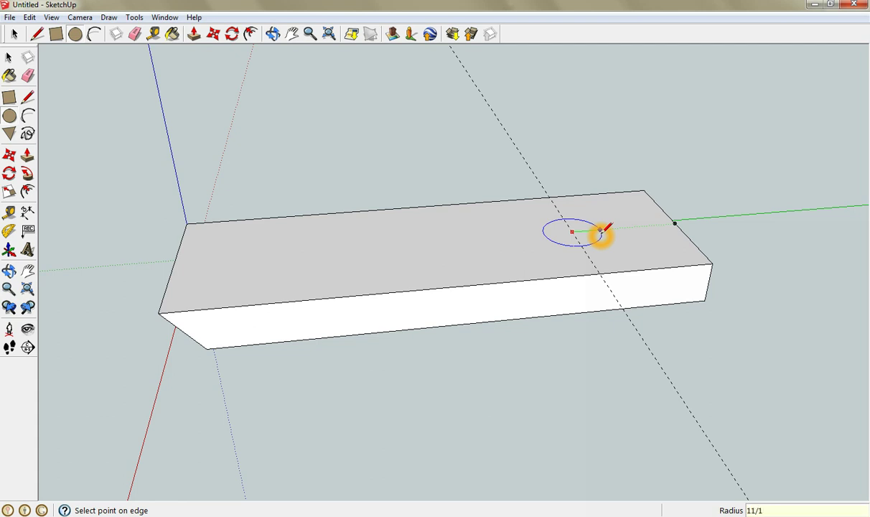
{"action": "left_click", "coordinate": [600, 232]}
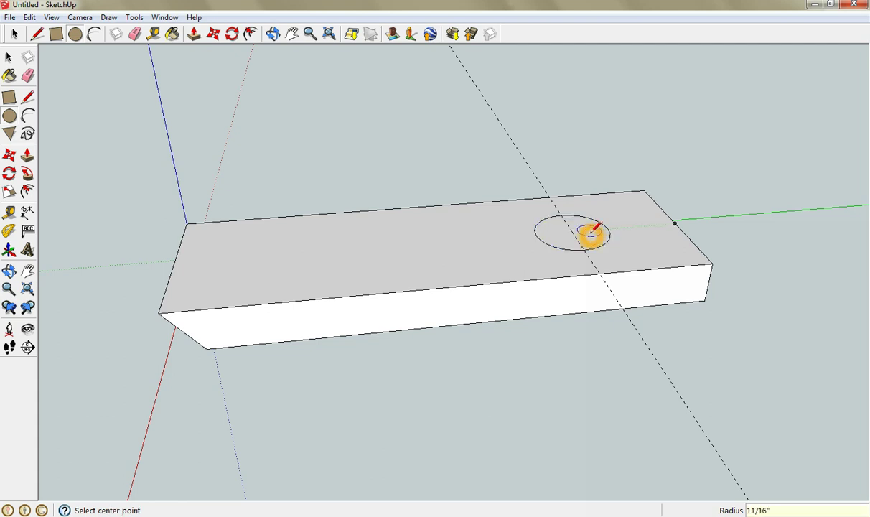
Step: Measure the circle's diameter along the guide line, and erase that guide
{"action": "left_click", "coordinate": [153, 34]}
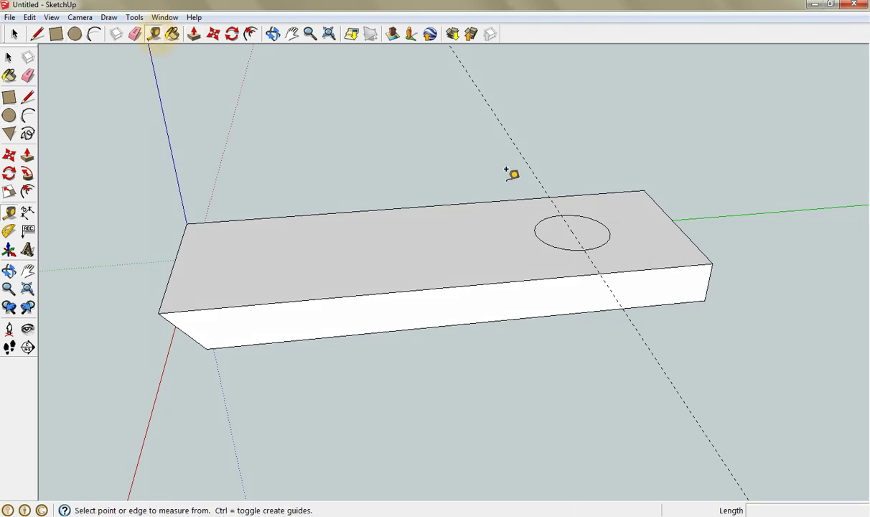
{"action": "left_click", "coordinate": [562, 216]}
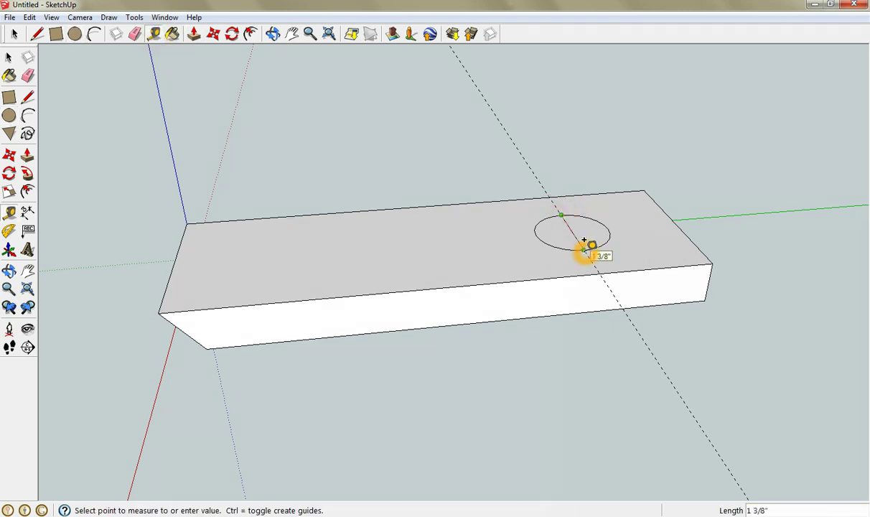
{"action": "left_click", "coordinate": [134, 33]}
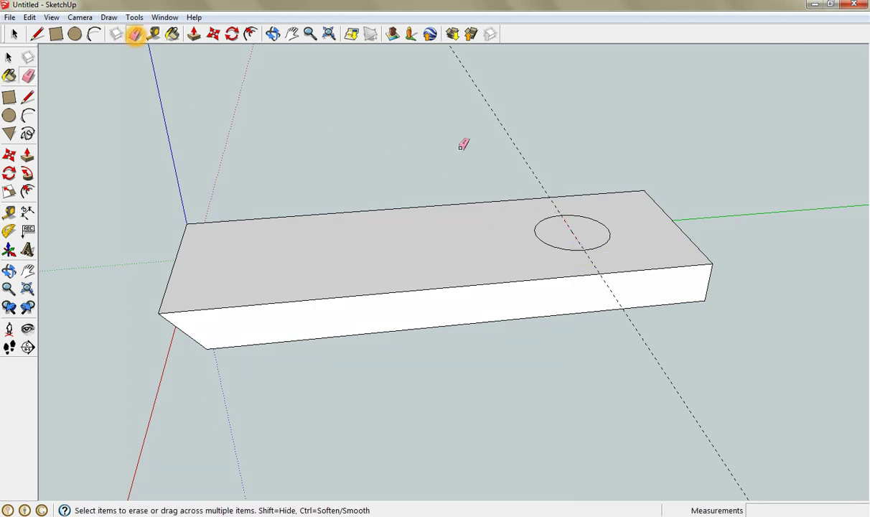
{"action": "left_click", "coordinate": [534, 171]}
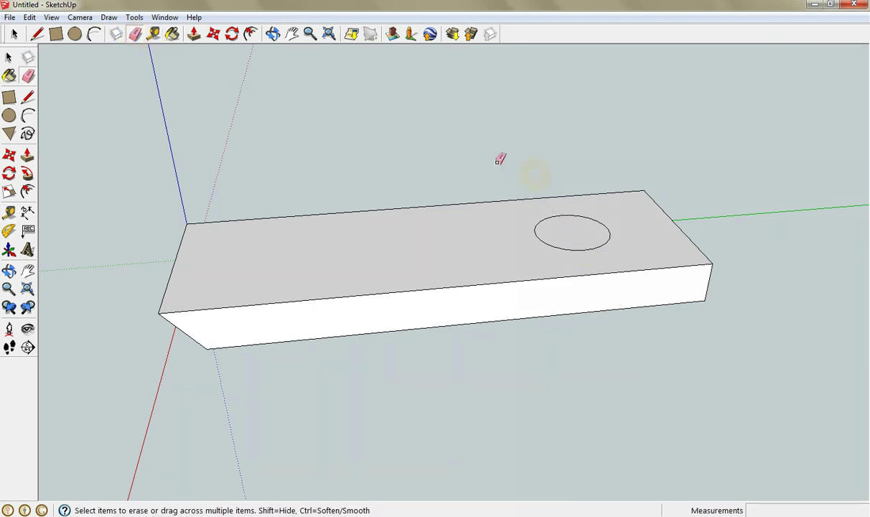
Step: Push the circular face down 3/4" to cut a hole through the board
{"action": "left_click", "coordinate": [197, 36]}
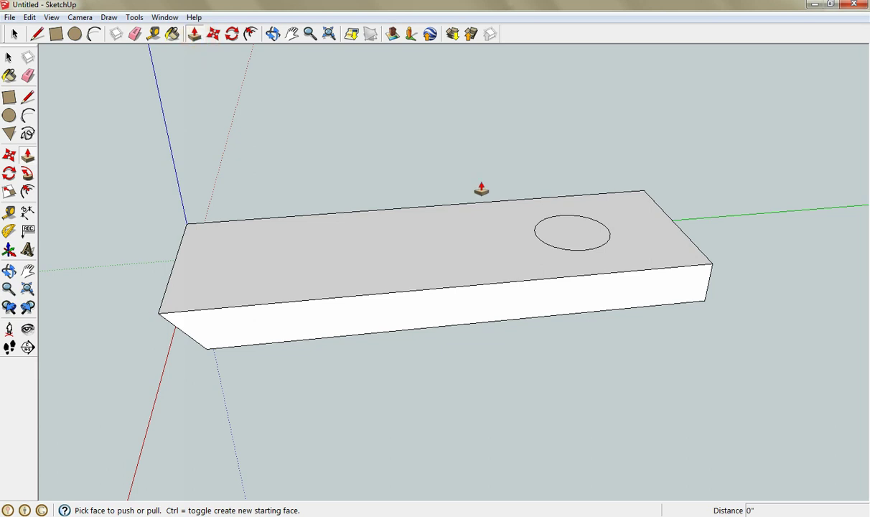
{"action": "left_click", "coordinate": [558, 238]}
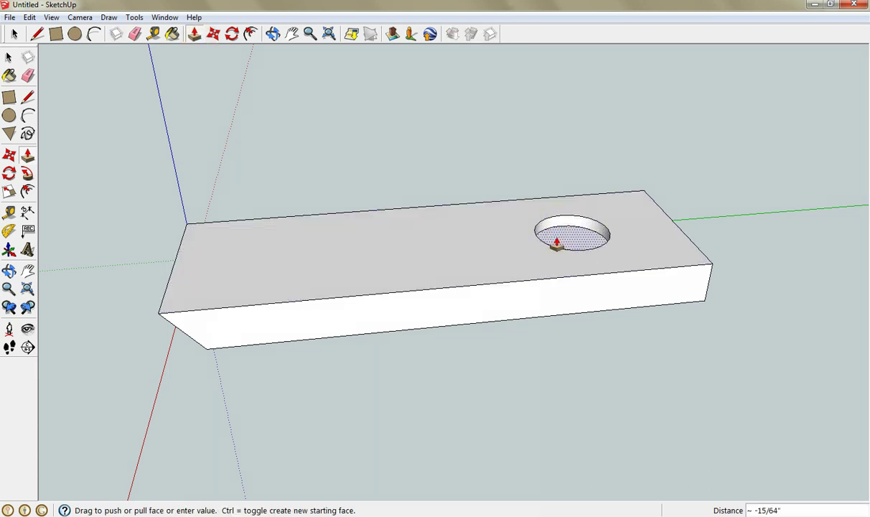
{"action": "left_click", "coordinate": [558, 241]}
{"action": "key", "text": "Return"}
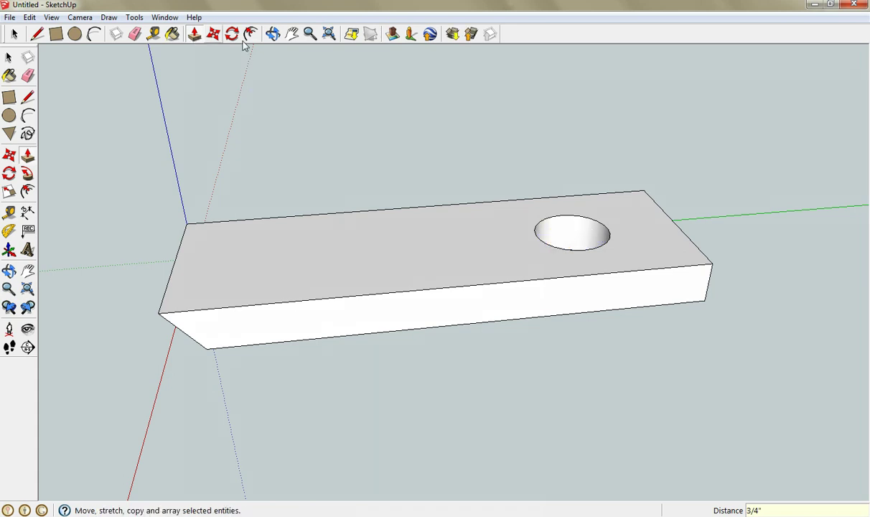
Step: Examine the through hole and the beveled end of the board from several angles
{"action": "left_click", "coordinate": [269, 40]}
{"action": "left_click_drag", "start_coordinate": [123, 170], "coordinate": [522, 344]}
{"action": "left_click_drag", "start_coordinate": [537, 205], "coordinate": [191, 255]}
{"action": "left_click_drag", "start_coordinate": [610, 362], "coordinate": [616, 342]}
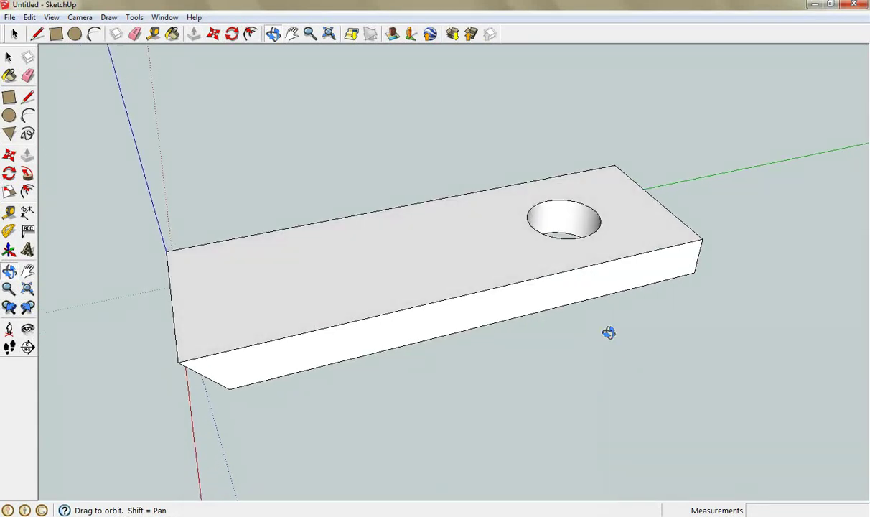
{"action": "left_click", "coordinate": [547, 228]}
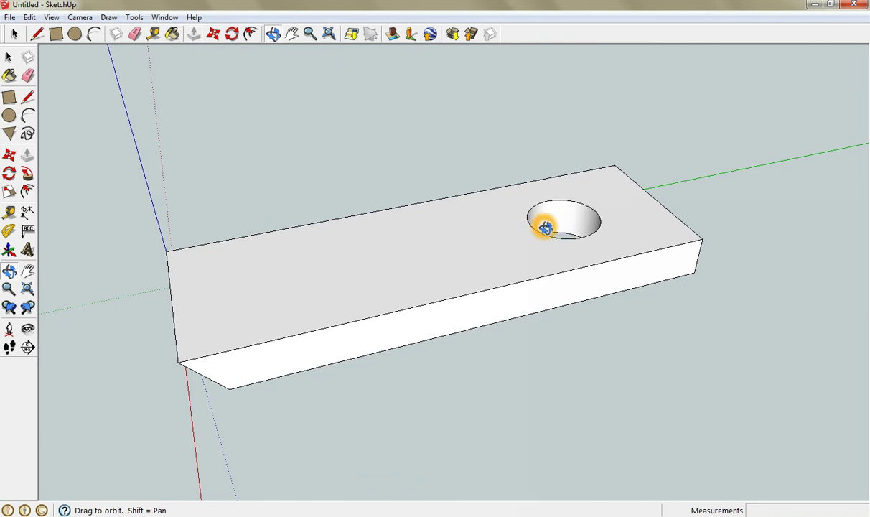
{"action": "left_click", "coordinate": [390, 219]}
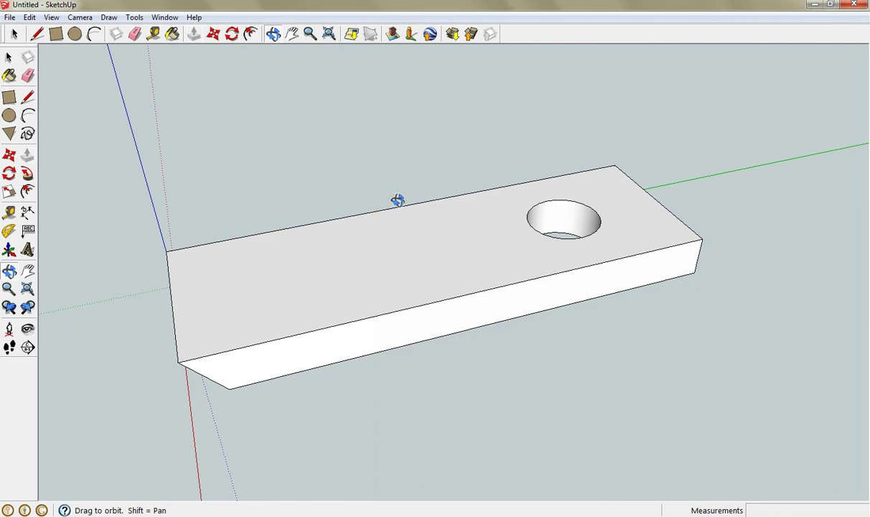
Step: Dismiss the Windows color scheme prompt without choosing any of its options
{"action": "left_click", "coordinate": [169, 55]}
{"action": "left_click", "coordinate": [168, 358]}
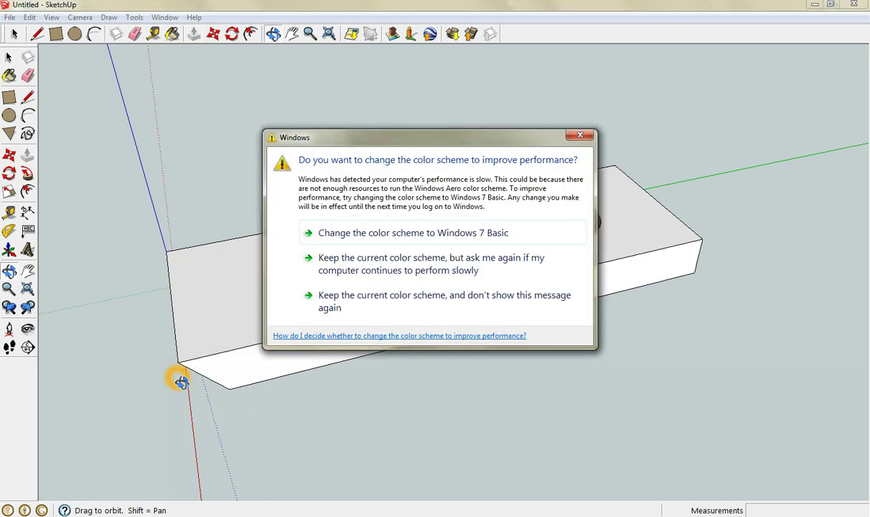
{"action": "left_click", "coordinate": [578, 142]}
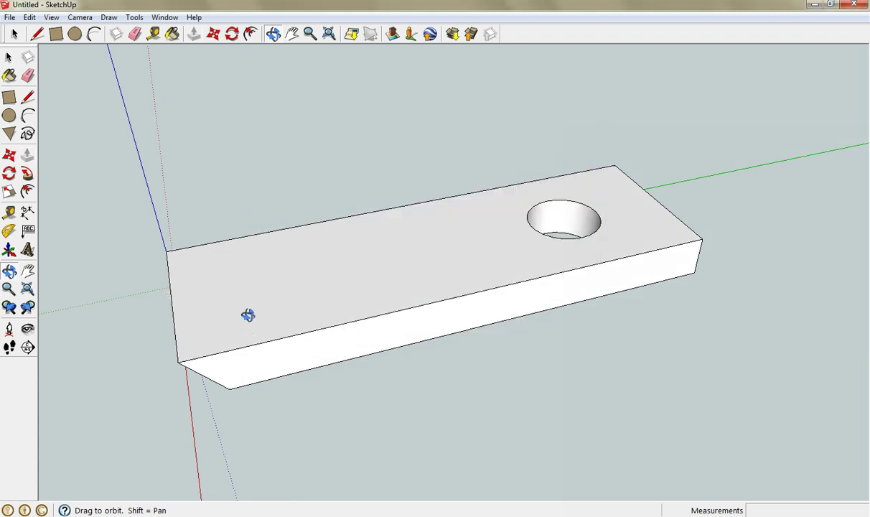
{"action": "left_click", "coordinate": [225, 287]}
{"action": "left_click", "coordinate": [558, 232]}
{"action": "left_click", "coordinate": [566, 232]}
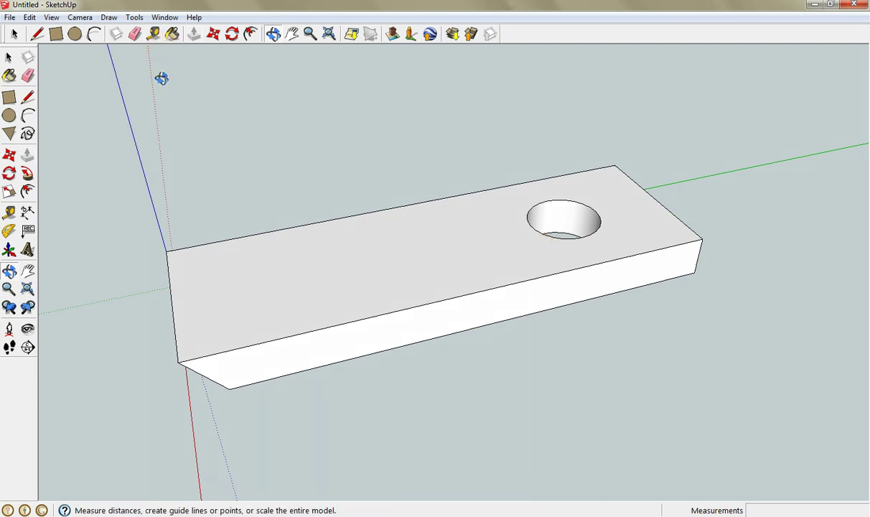
{"action": "left_click", "coordinate": [176, 157]}
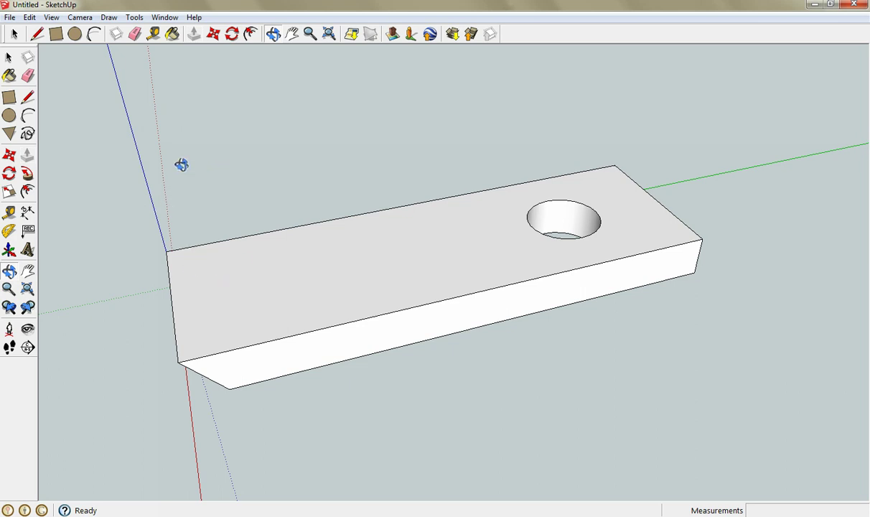
{"action": "left_click_drag", "start_coordinate": [160, 171], "coordinate": [165, 245]}
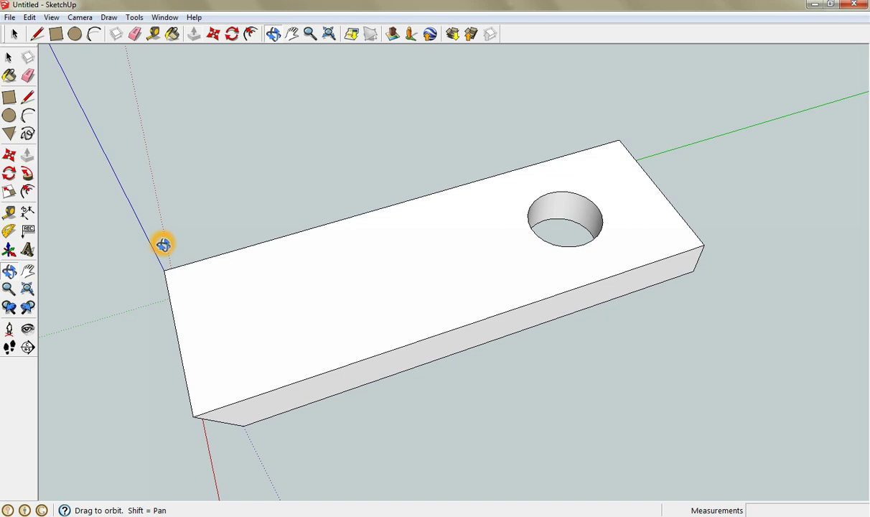
{"action": "left_click", "coordinate": [240, 206]}
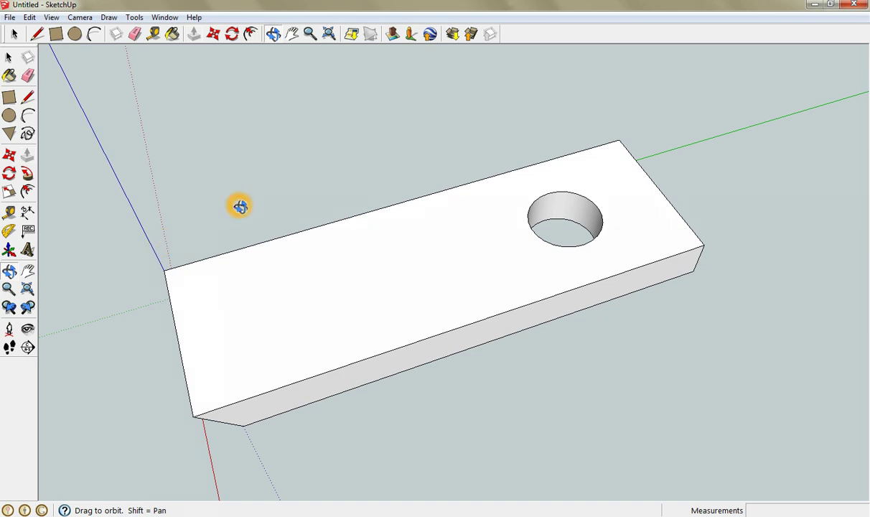